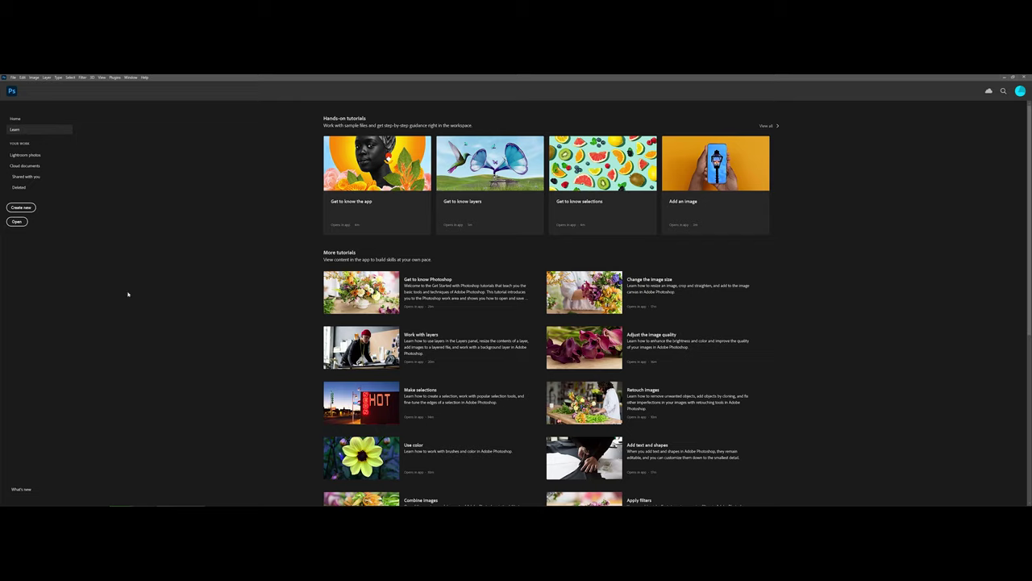
Step: Create a new document named particleTexture, 500×500 pixels, with a Transparent background
left_click(21, 208)
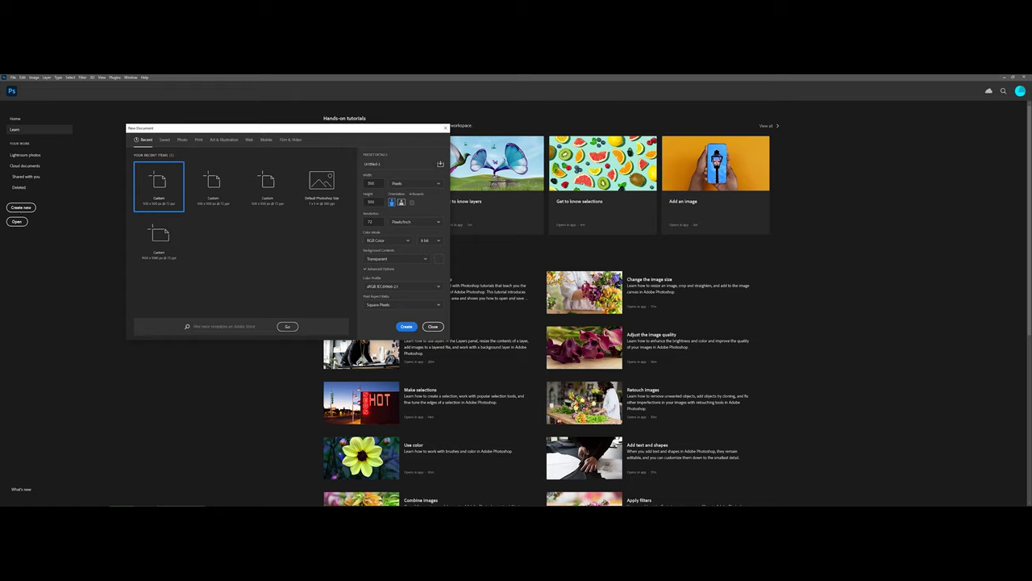
left_click(367, 164)
type("pal")
left_click(439, 185)
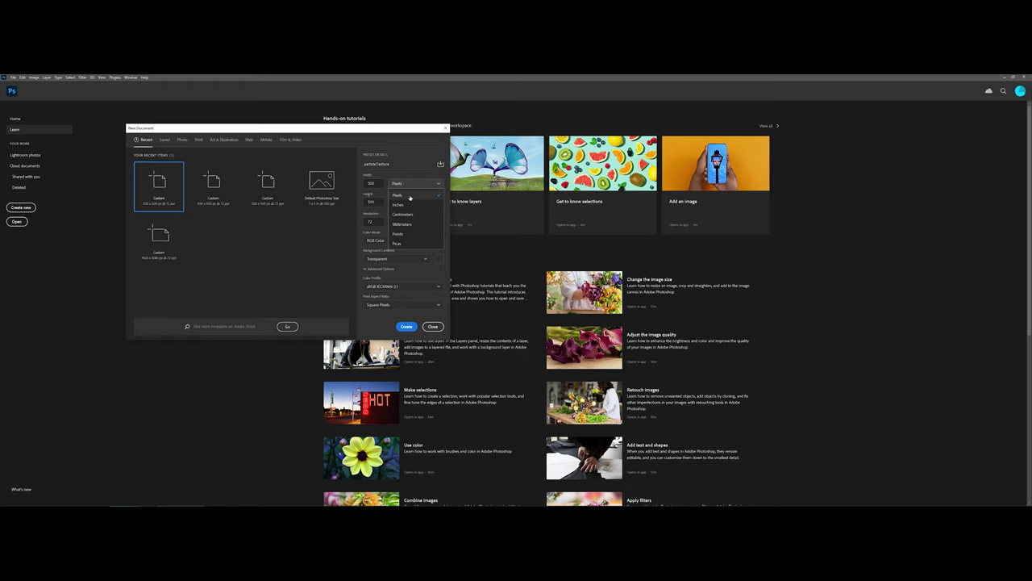
left_click(410, 197)
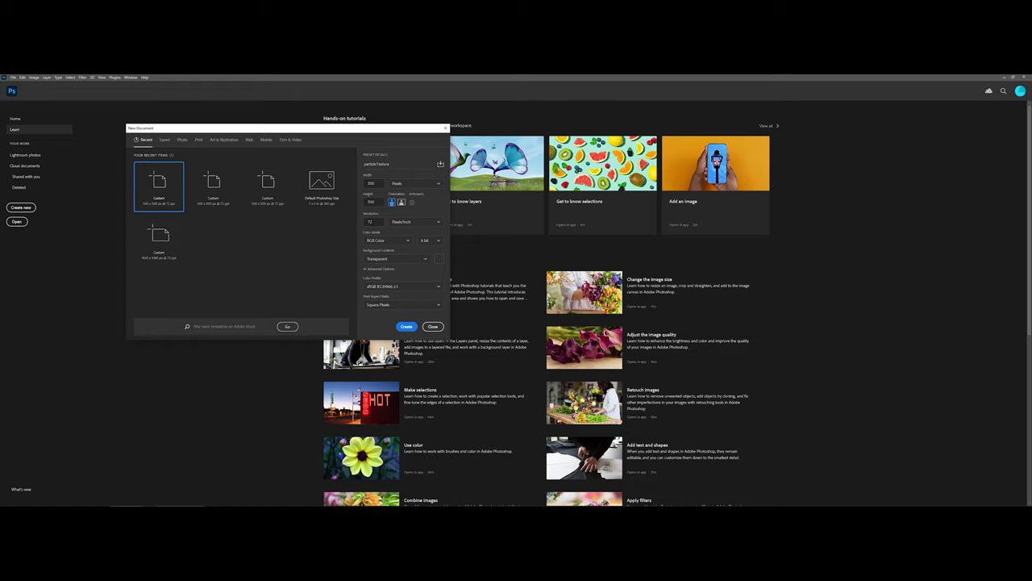
left_click(424, 260)
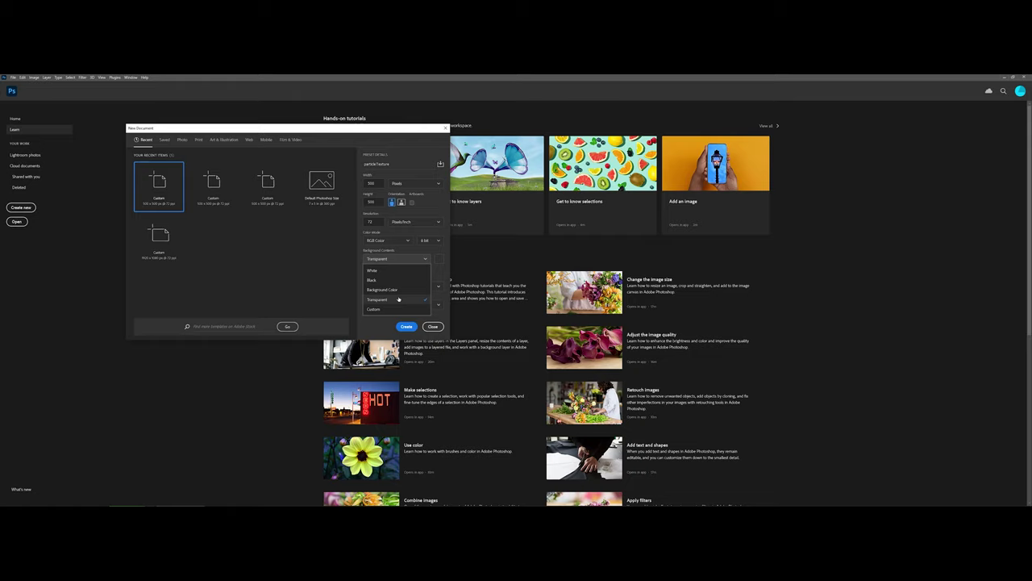
left_click(398, 299)
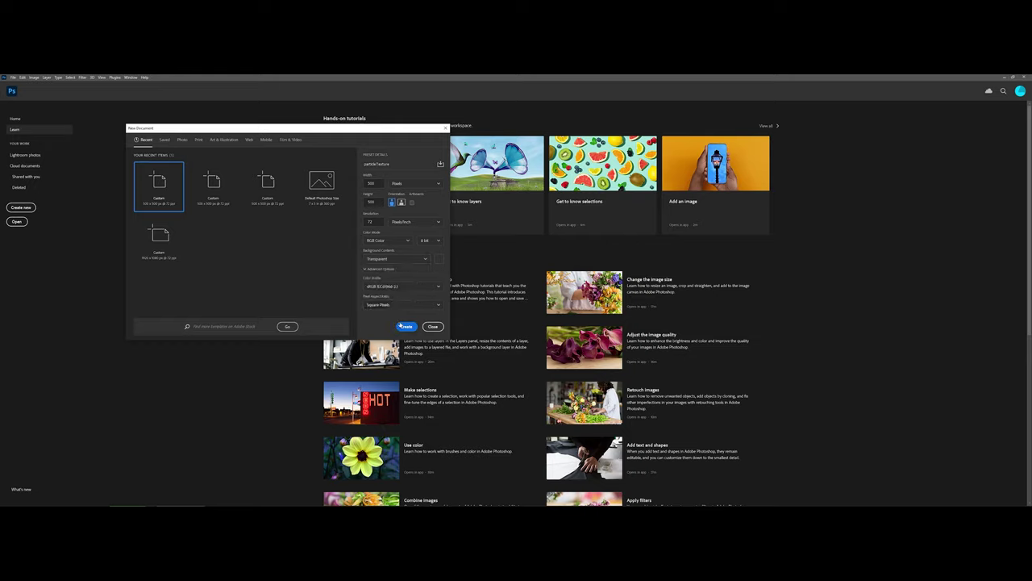
left_click(406, 327)
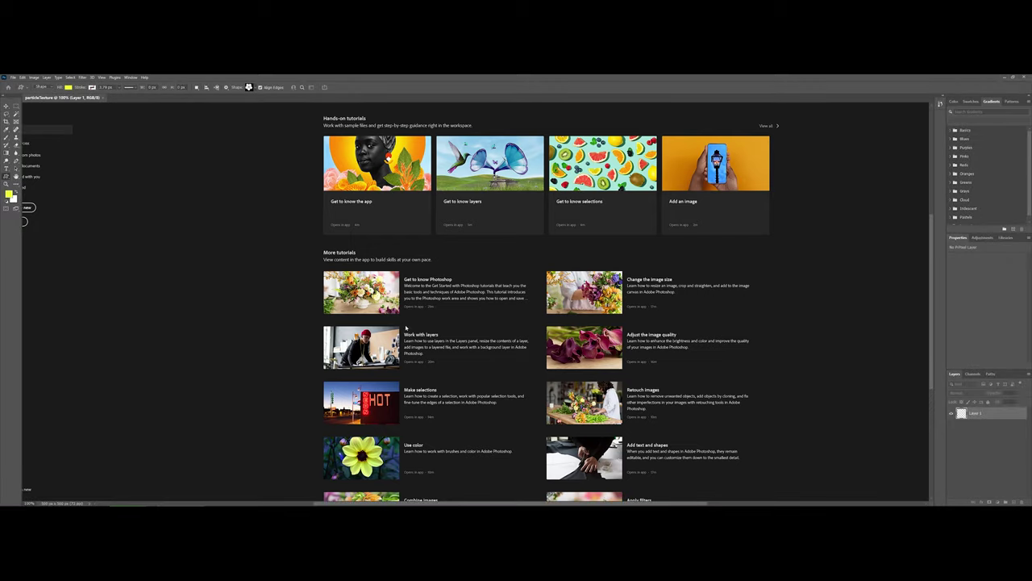
Step: Zoom the empty canvas to 200% and switch to the Move tool
key("z")
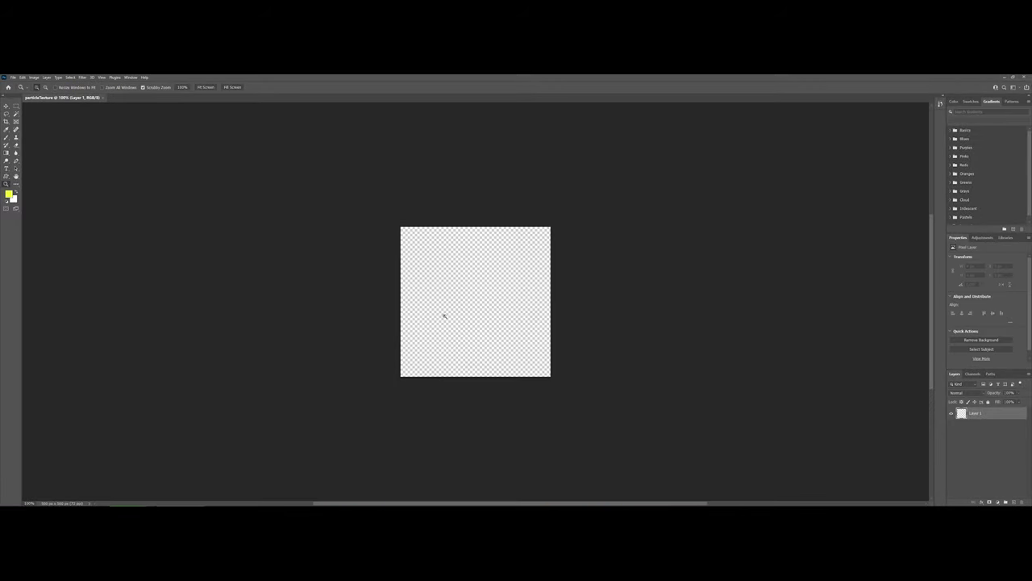
left_click(444, 315)
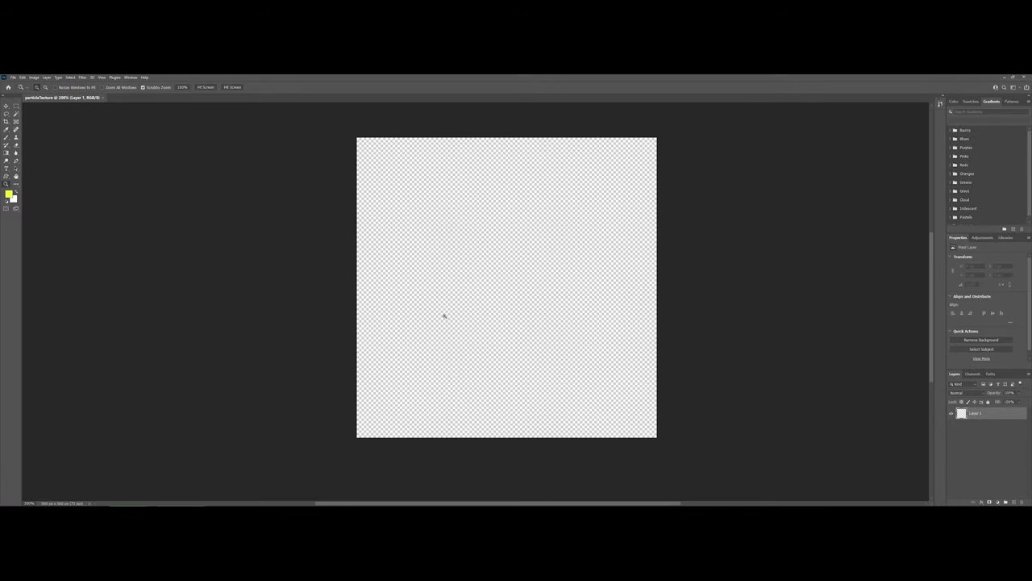
key("v")
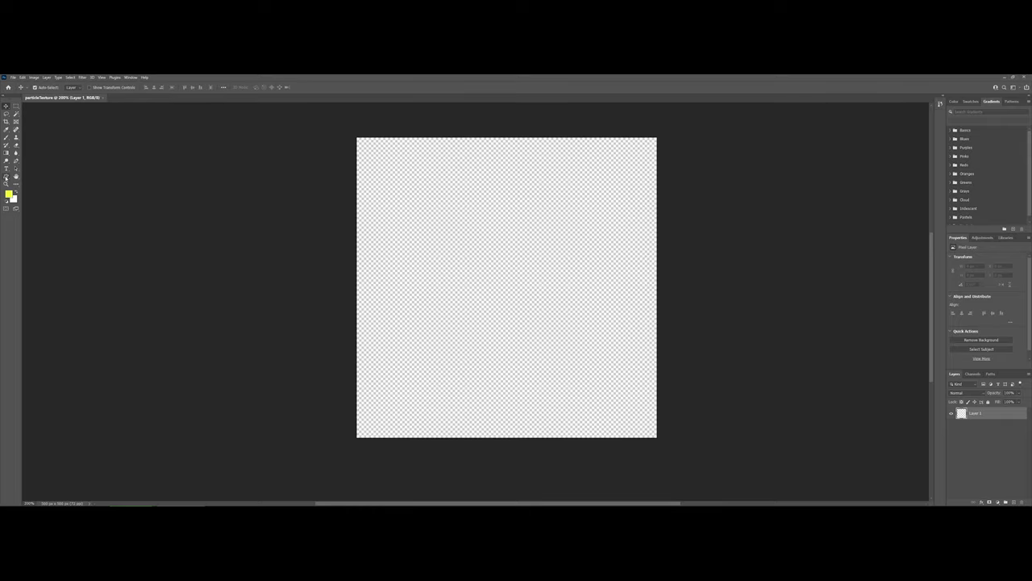
Step: Select the Custom Shape Tool with the submarine shape from the Boats set
left_click(6, 177)
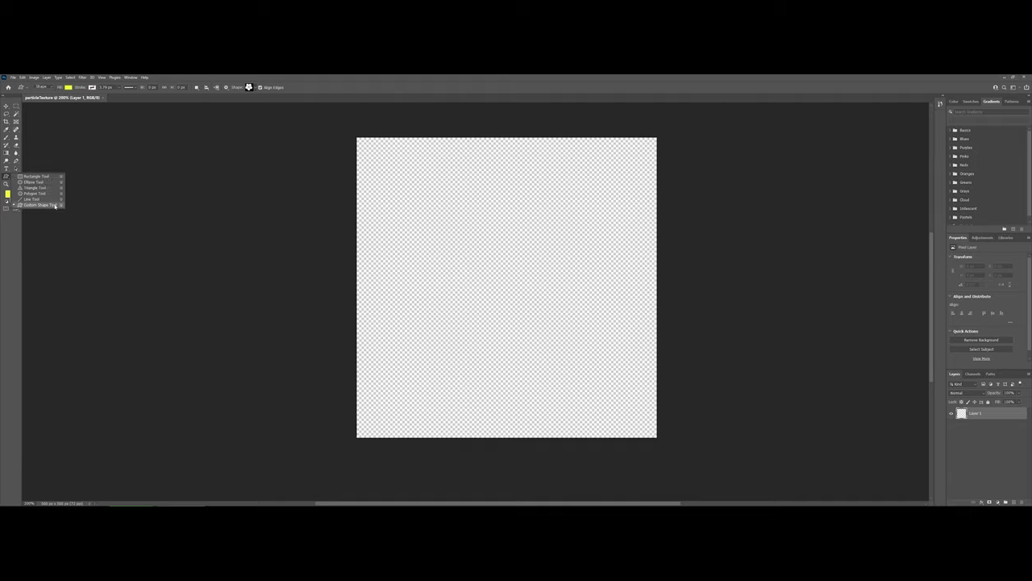
left_click(55, 205)
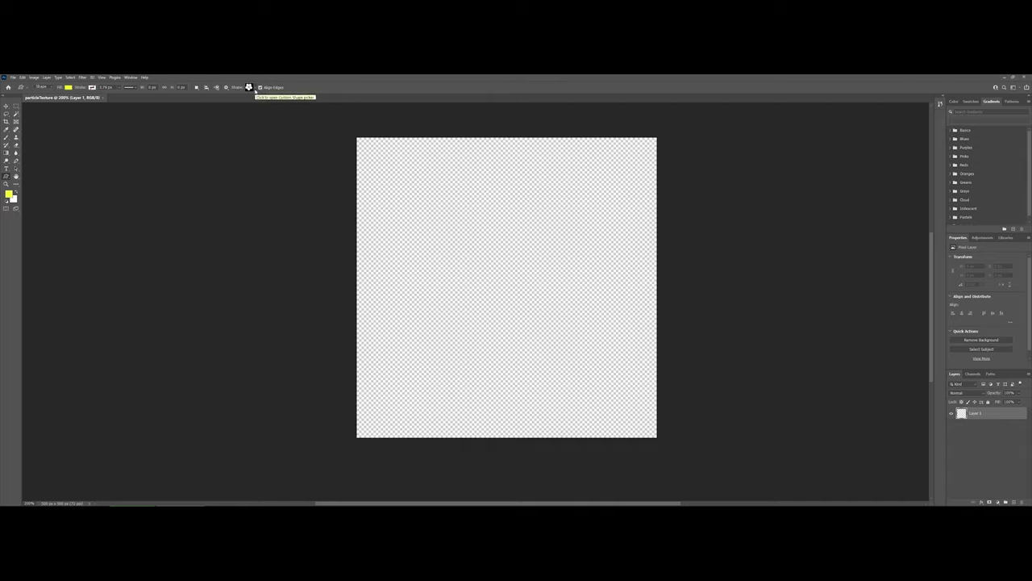
left_click(253, 89)
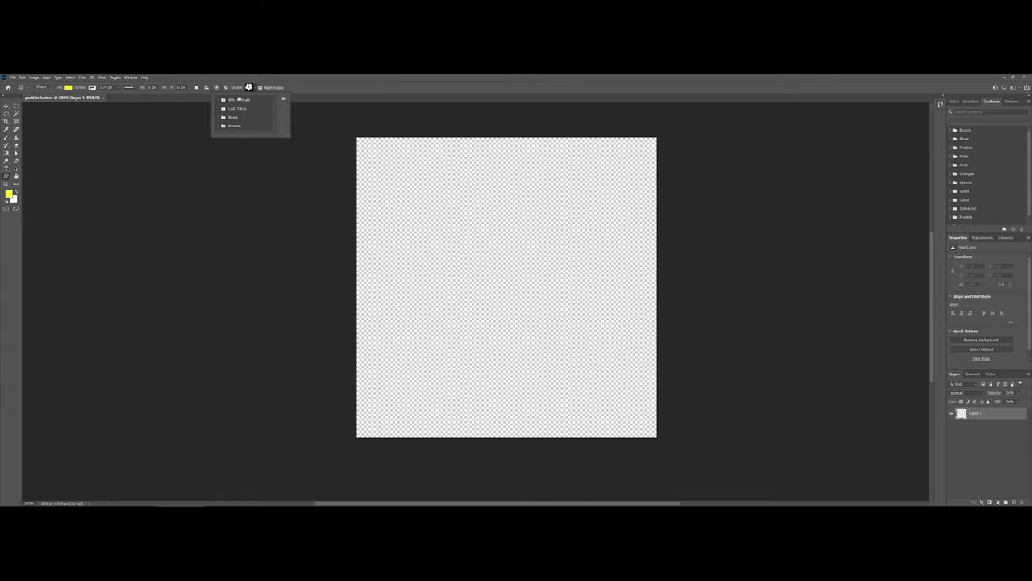
scroll(220, 112, "down", 1)
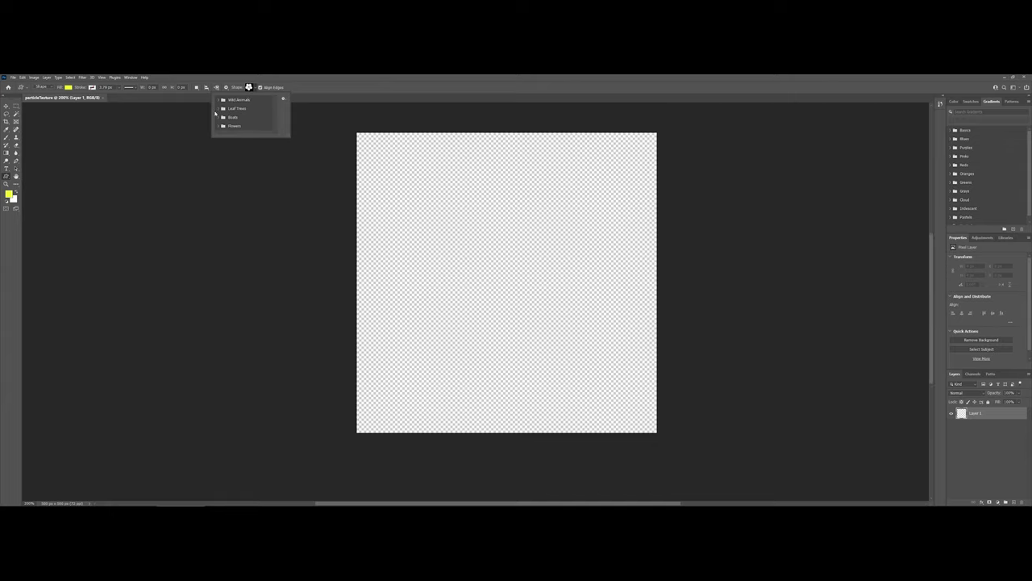
left_click(218, 118)
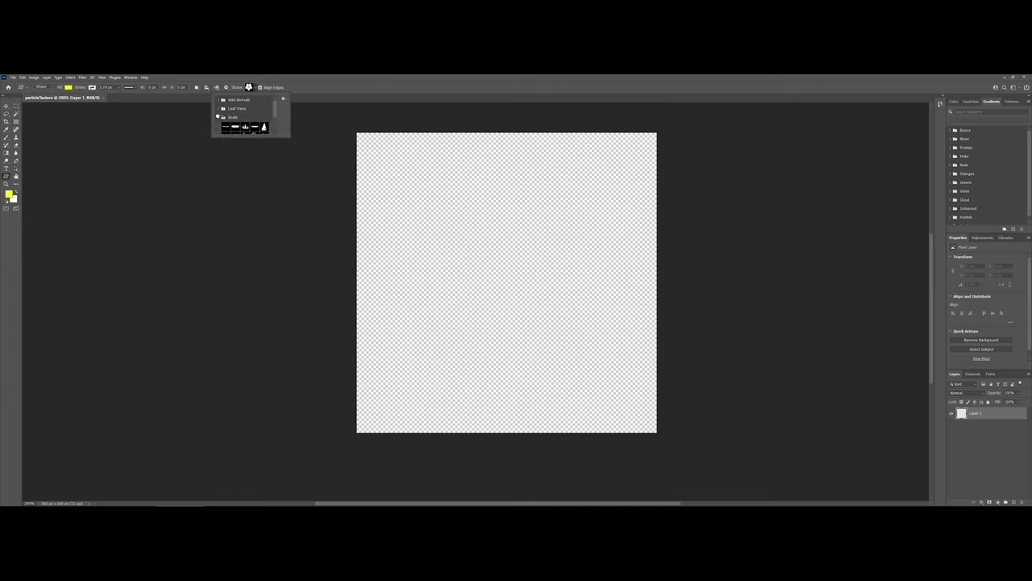
scroll(224, 107, "down", 2)
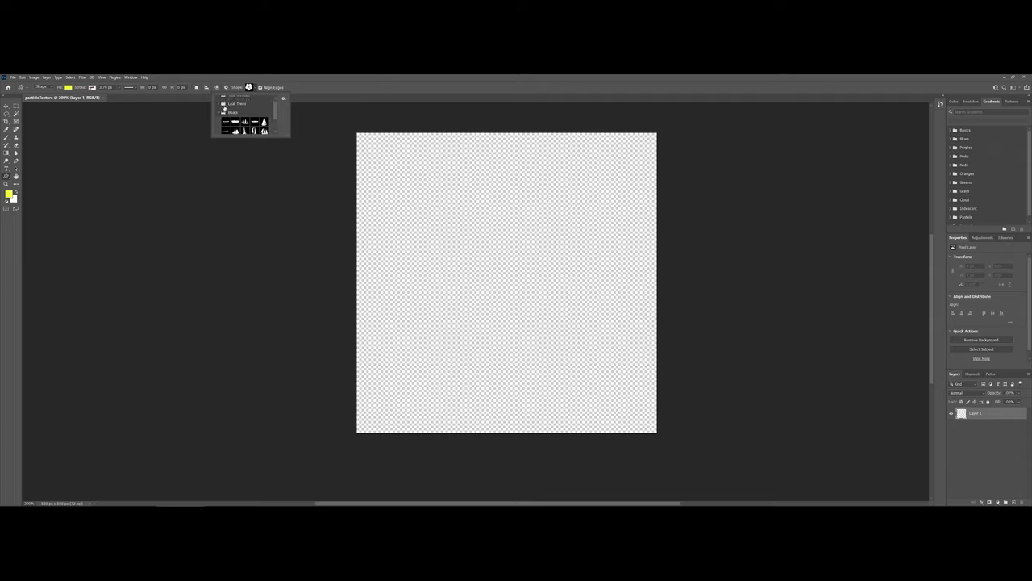
scroll(223, 107, "down", 1)
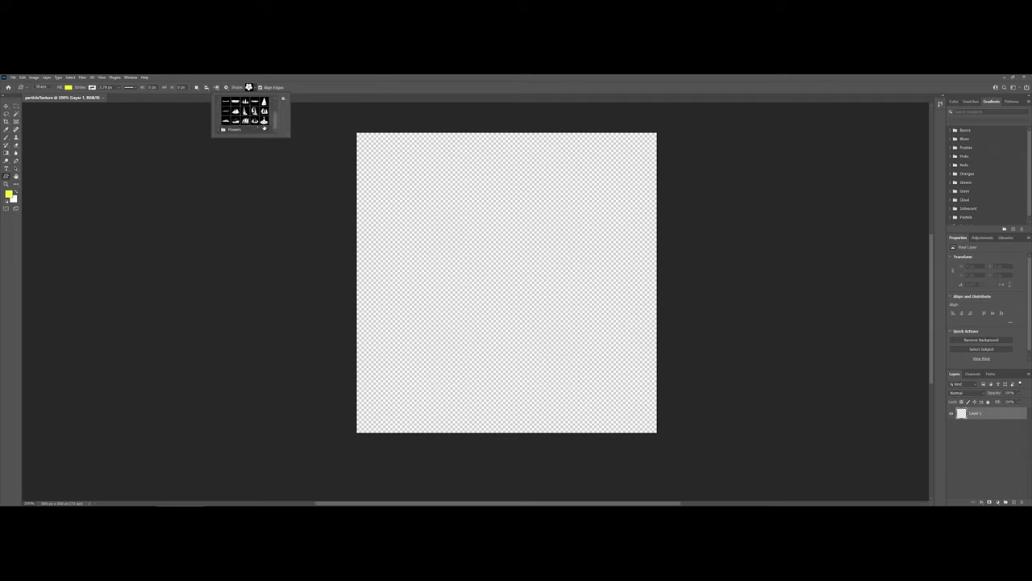
left_click(264, 121)
left_click(255, 88)
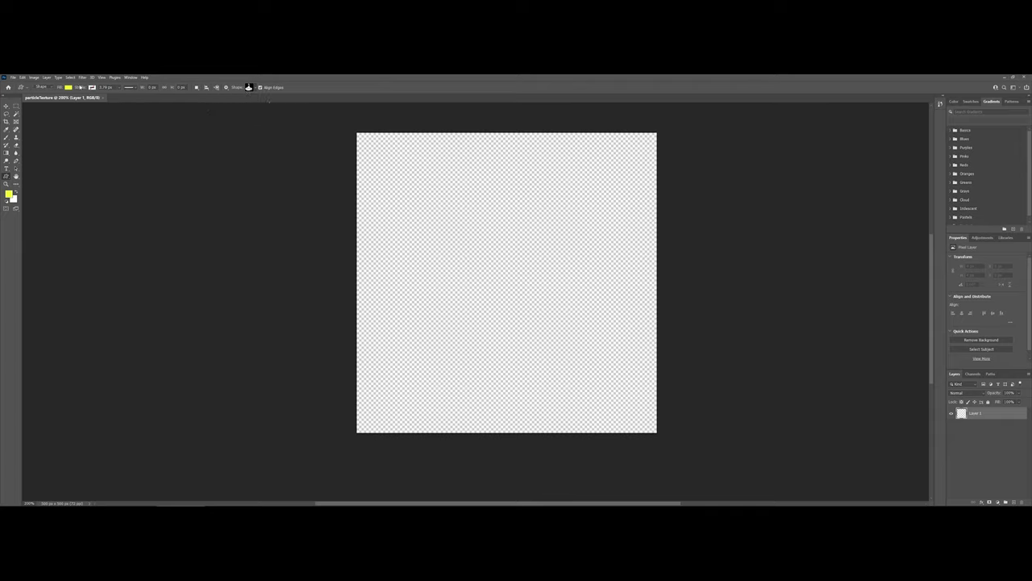
Step: Set the shape Fill colour to yellow
left_click(68, 87)
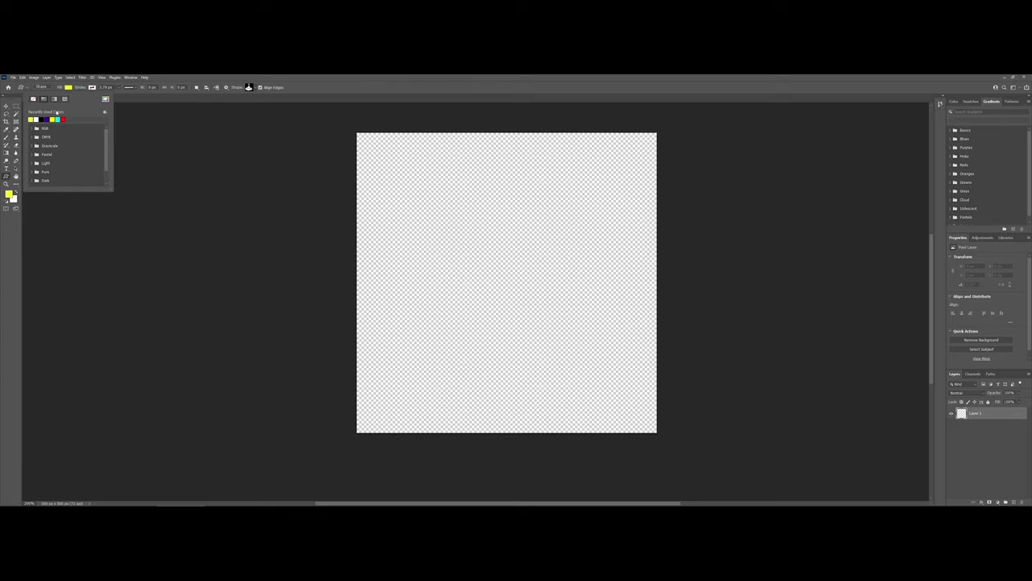
left_click(52, 119)
left_click(68, 88)
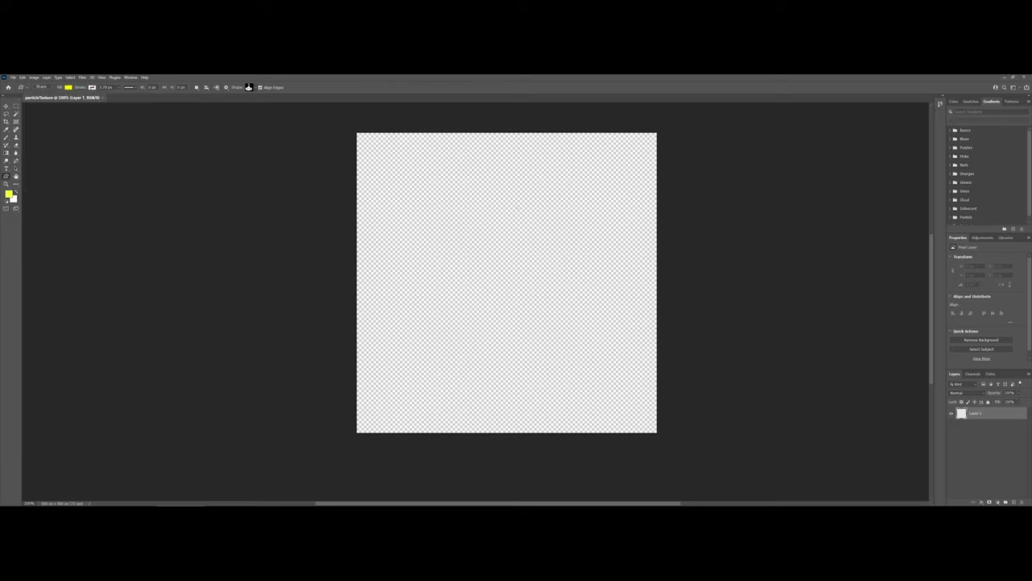
Step: Draw the yellow submarine shape and move it up and right onto the canvas
left_click_drag(600, 181, 318, 441)
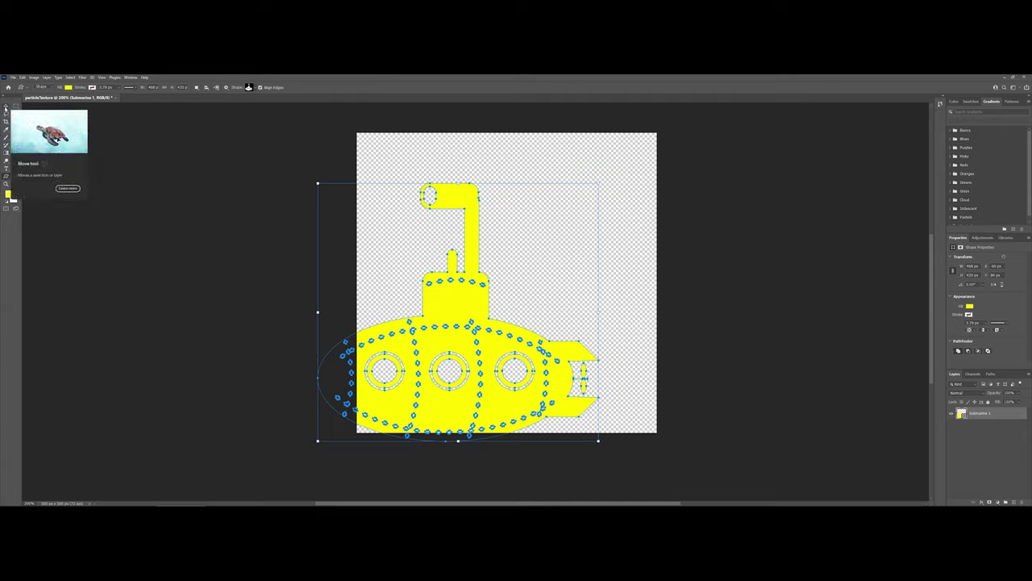
left_click(5, 107)
left_click_drag(436, 315, 482, 287)
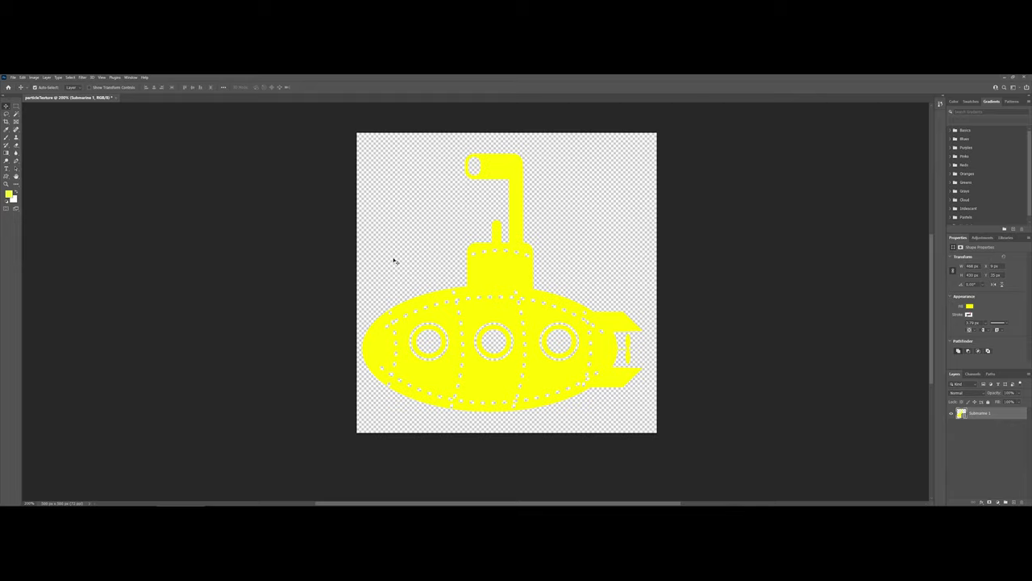
Step: Export the image through Export As as a 500×500 PNG with transparency
left_click(13, 77)
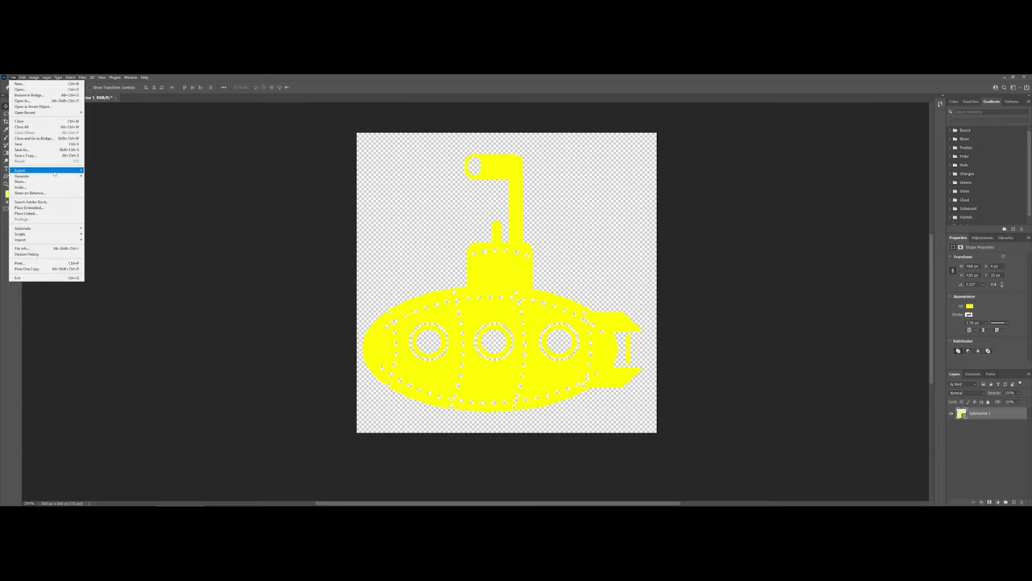
mouse_move(54, 173)
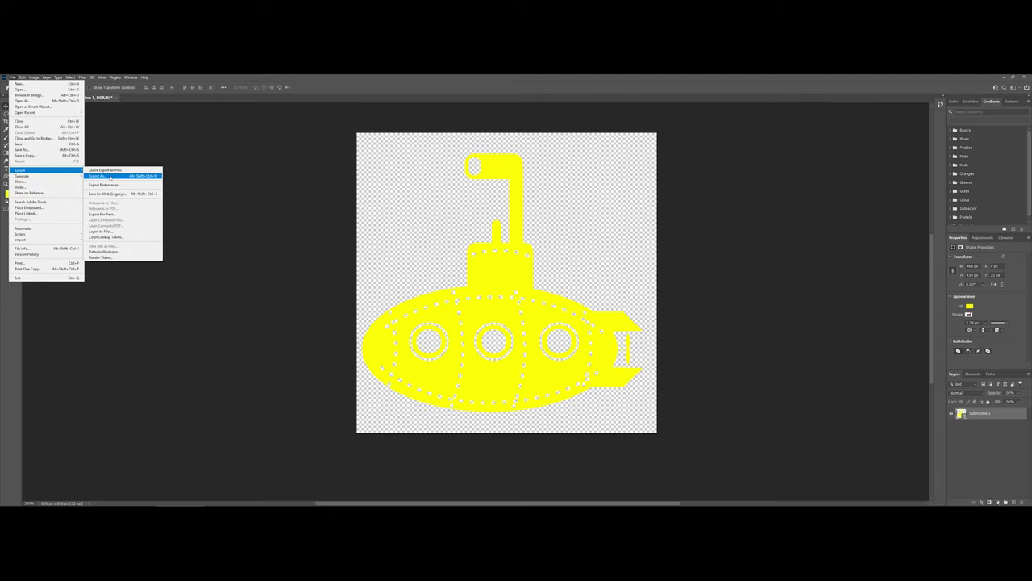
left_click(109, 176)
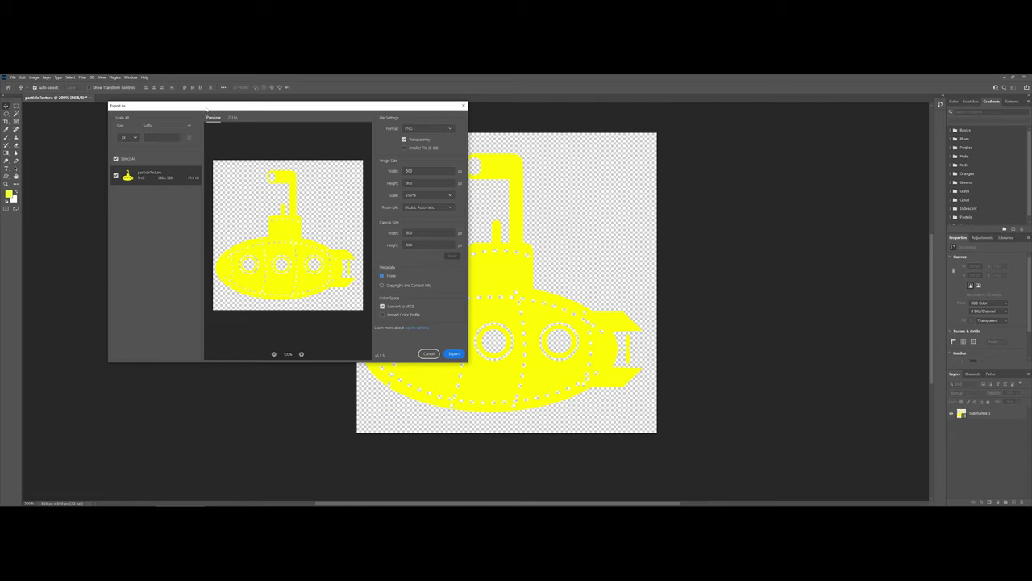
left_click_drag(206, 107, 161, 162)
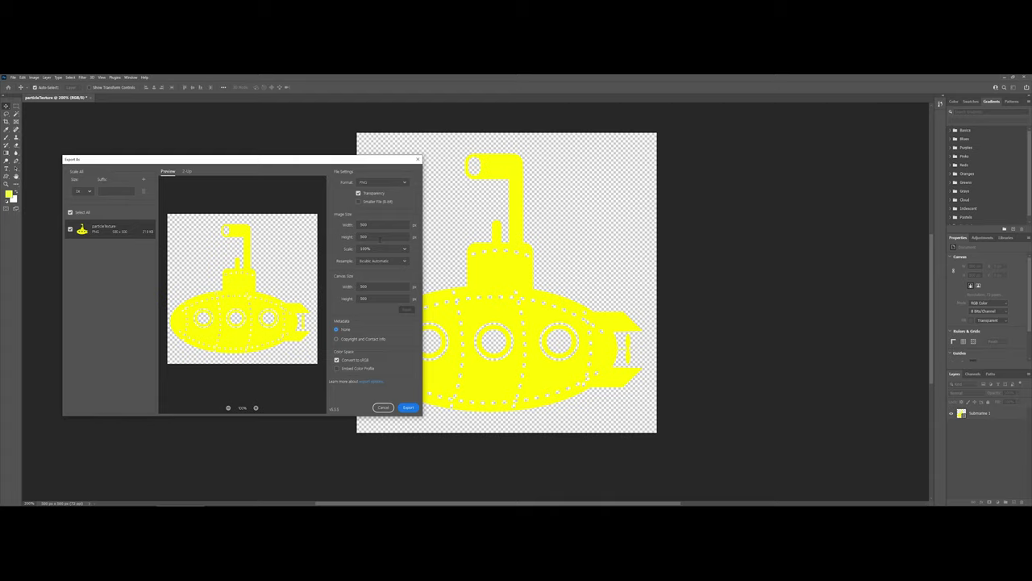
left_click(408, 408)
left_click(409, 408)
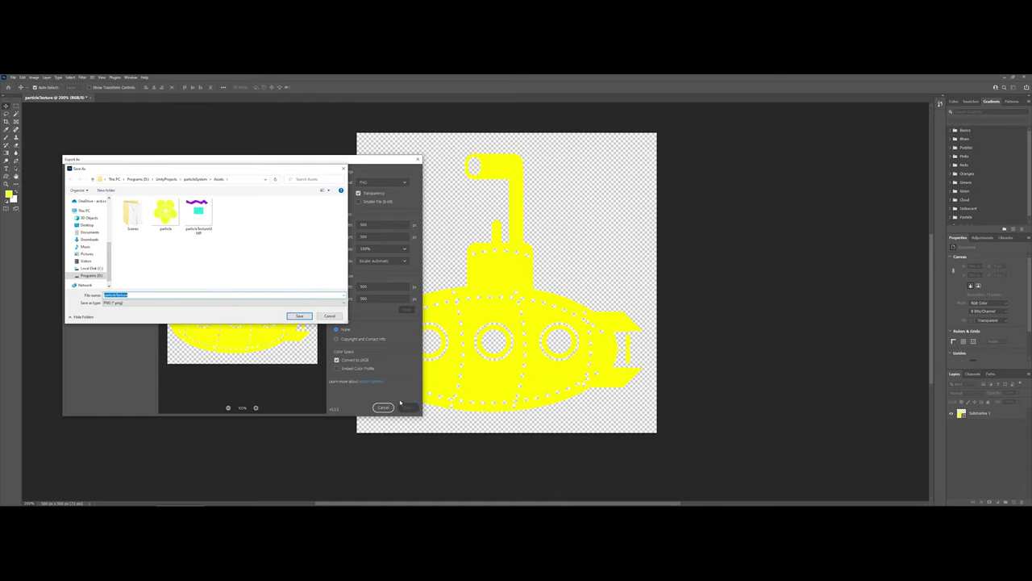
Step: Save the PNG as particleTexture in D:\UnityProjects\particleSystem\Assets
left_click(89, 276)
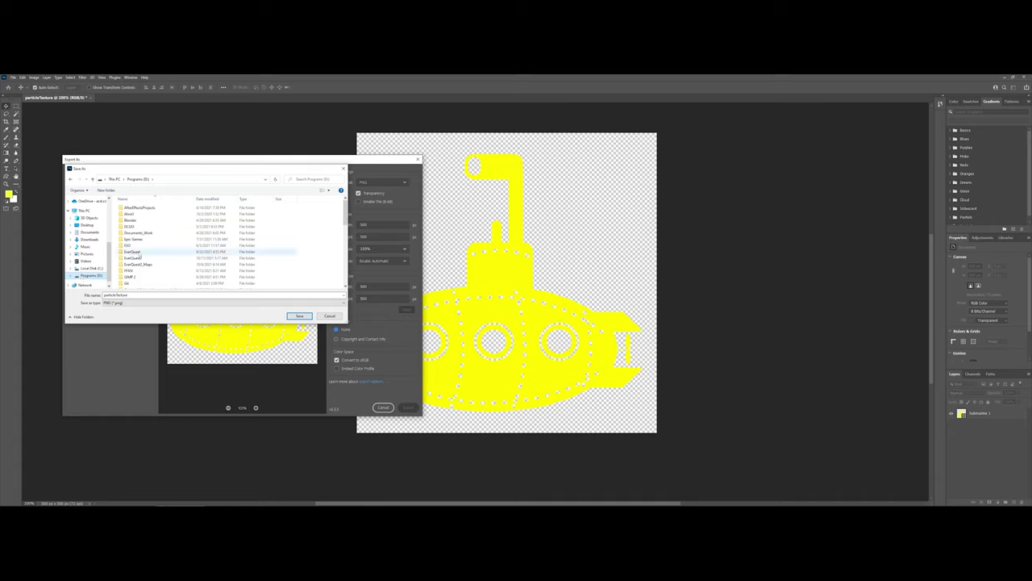
scroll(139, 255, "down", 5)
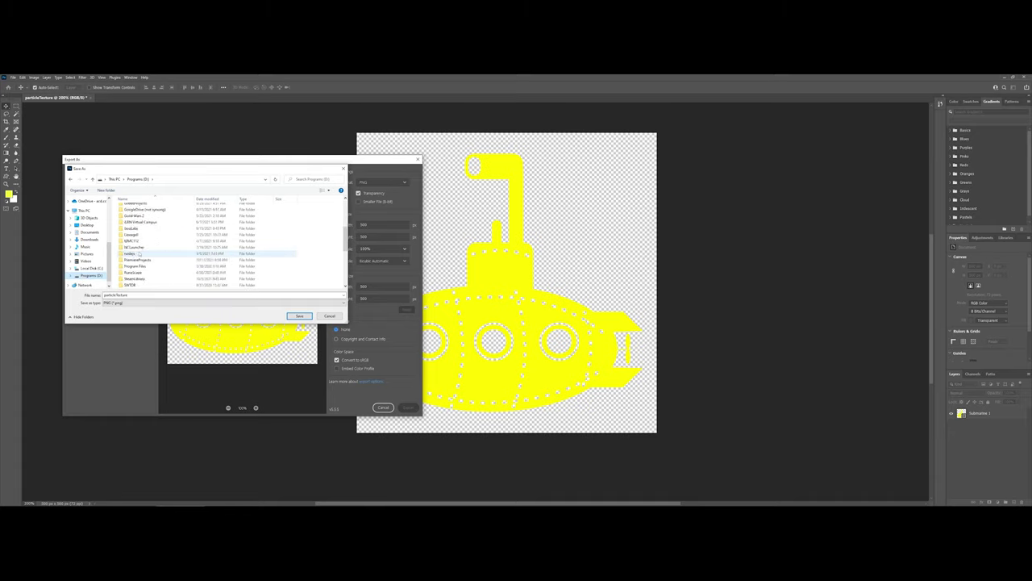
scroll(139, 255, "down", 3)
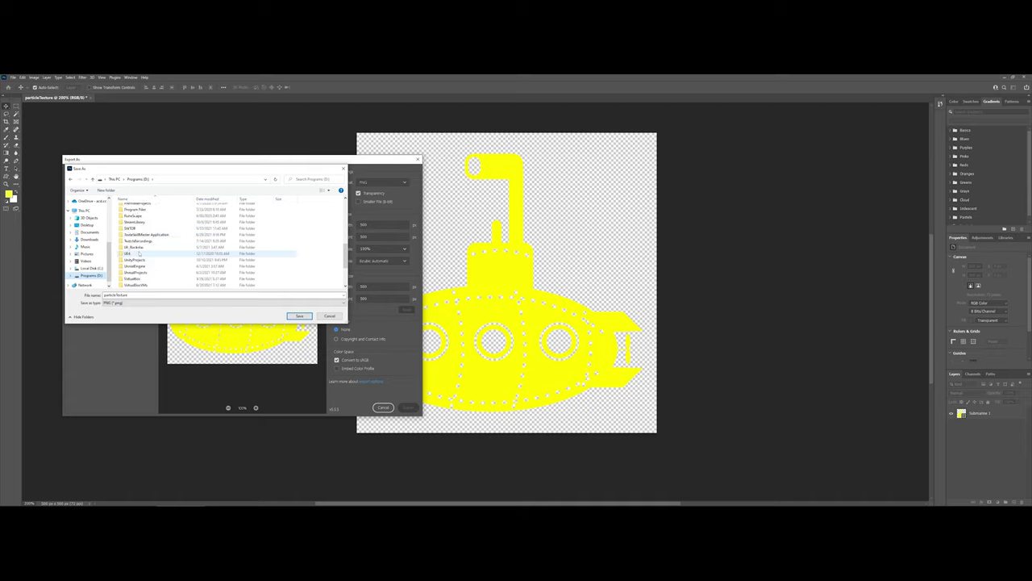
scroll(139, 255, "down", 2)
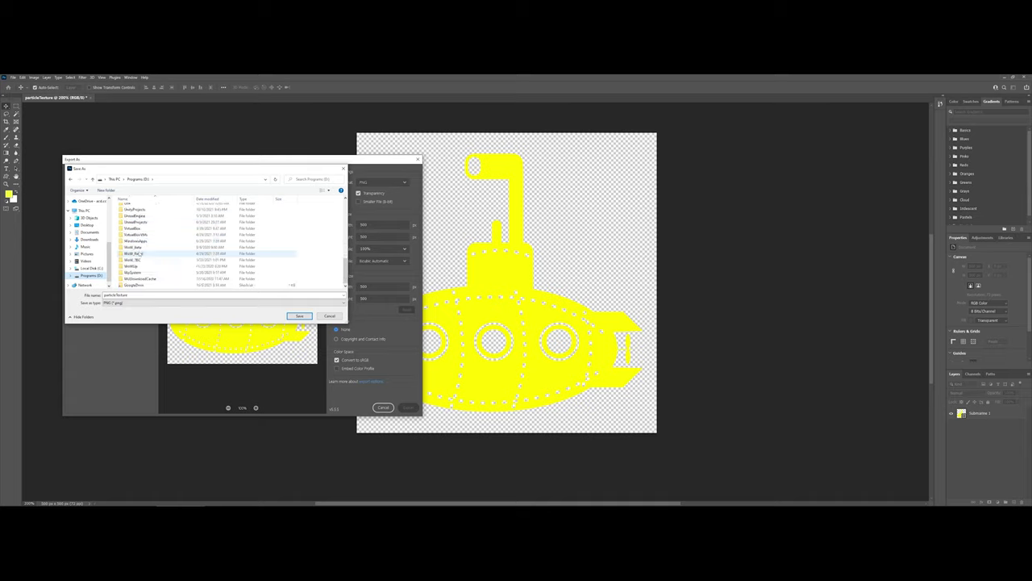
double_click(133, 210)
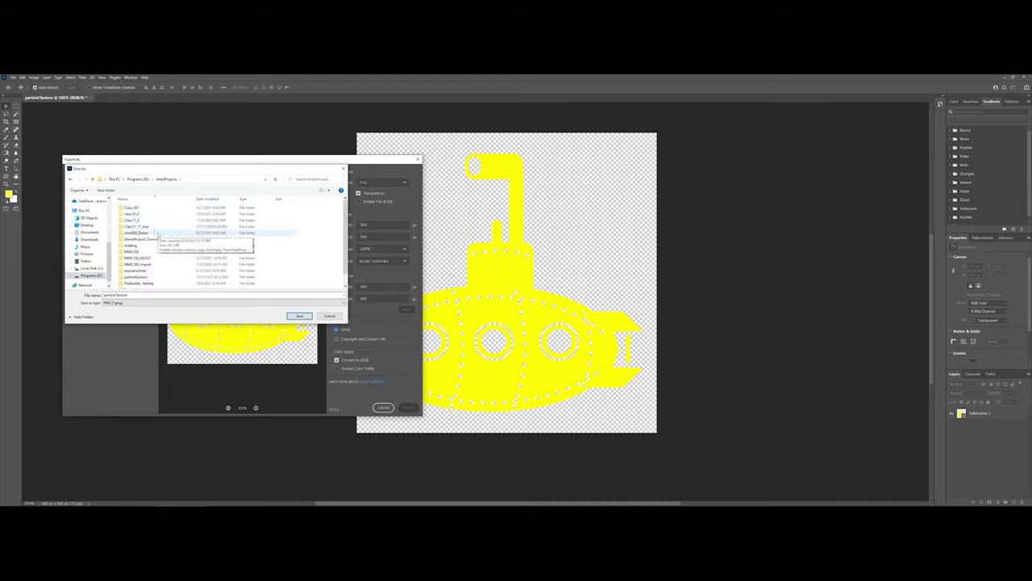
scroll(139, 262, "down", 1)
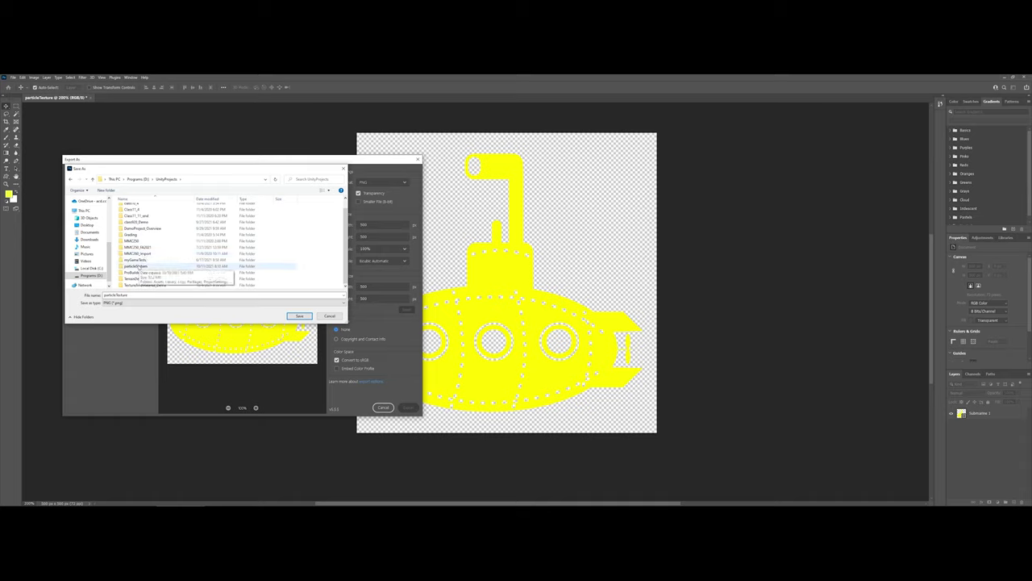
double_click(139, 266)
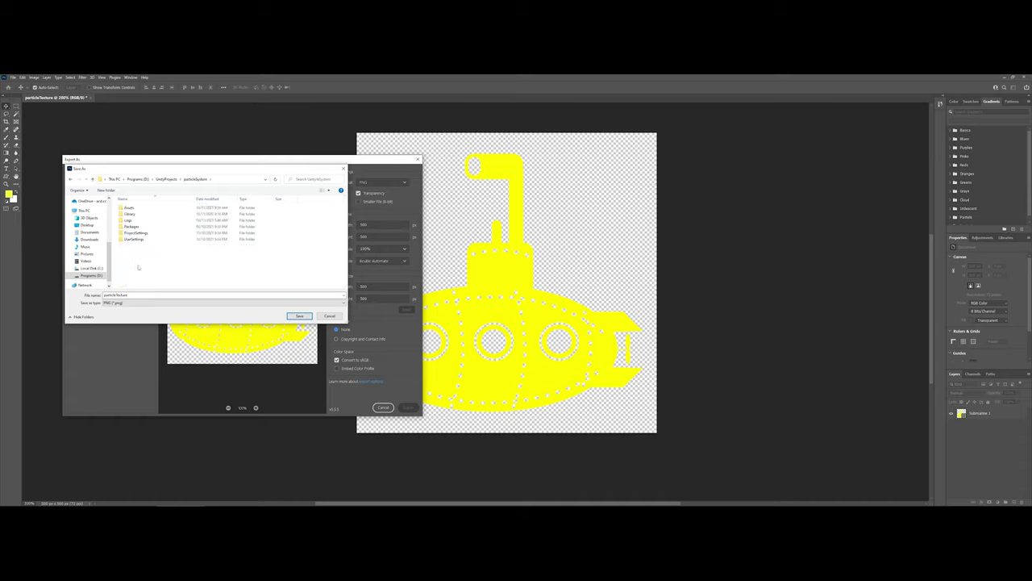
double_click(129, 208)
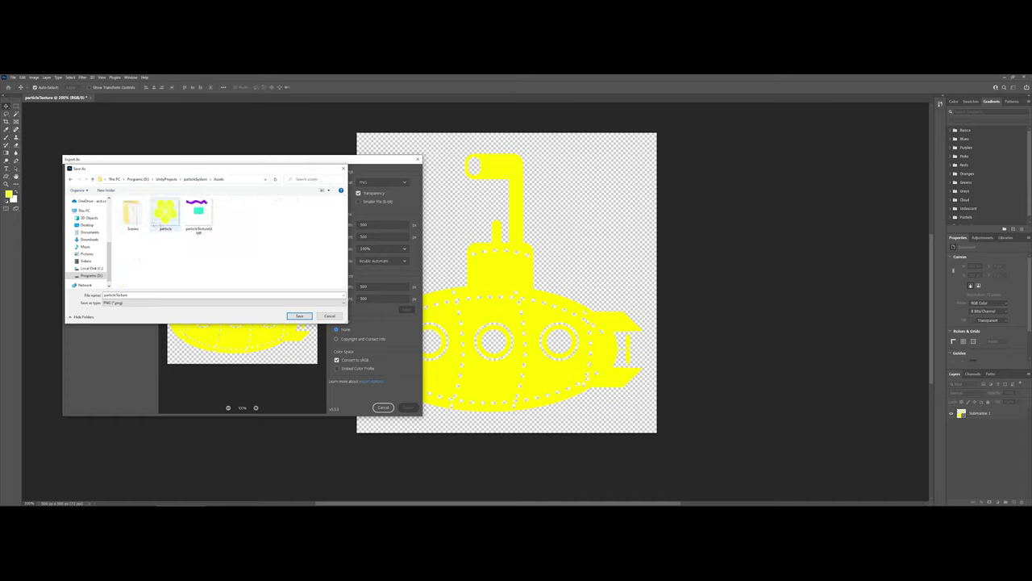
left_click(141, 295)
left_click(298, 316)
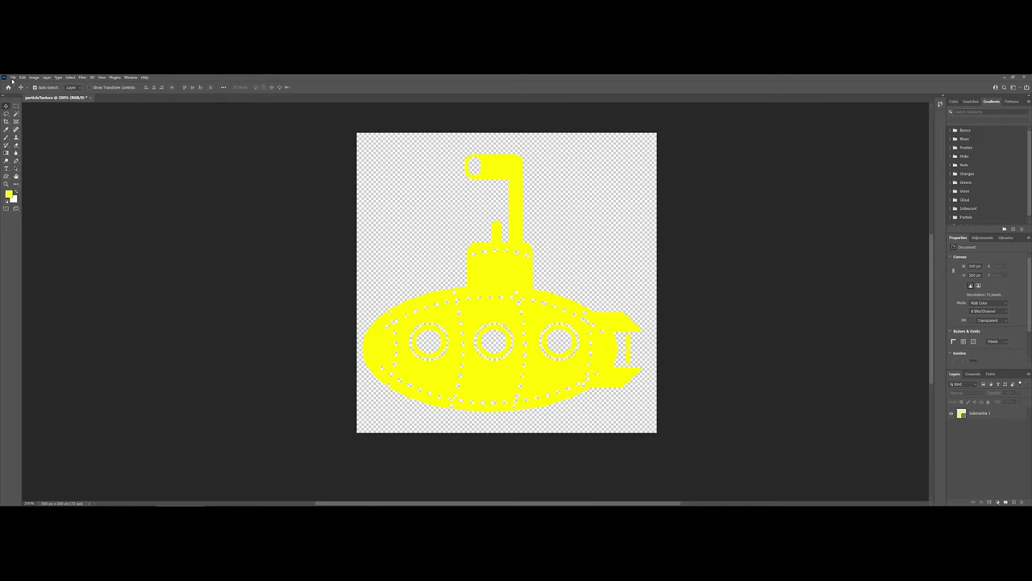
Step: Save the document as particleTexture_Working.psd with maximum compatibility kept on
left_click(12, 78)
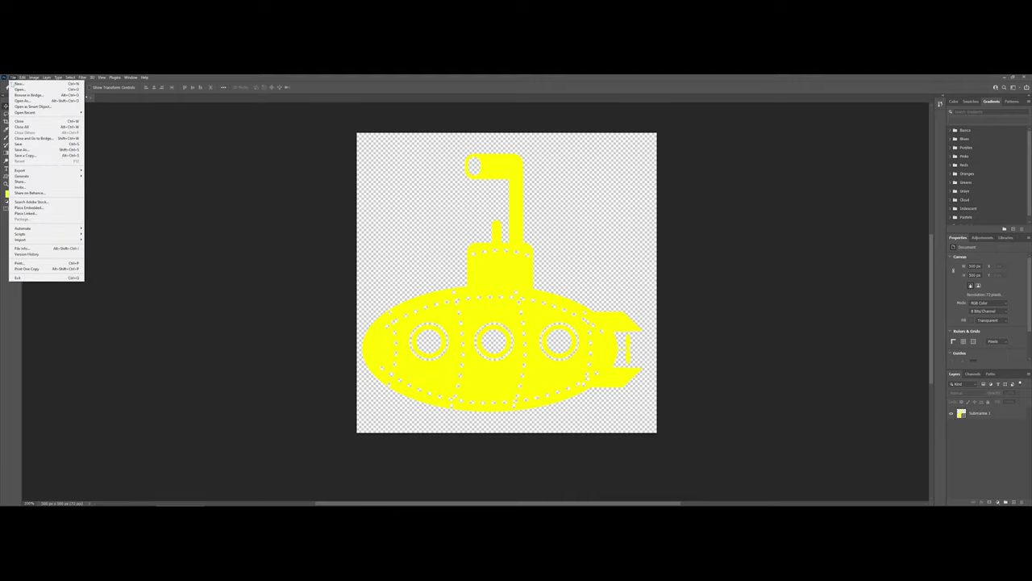
left_click(21, 149)
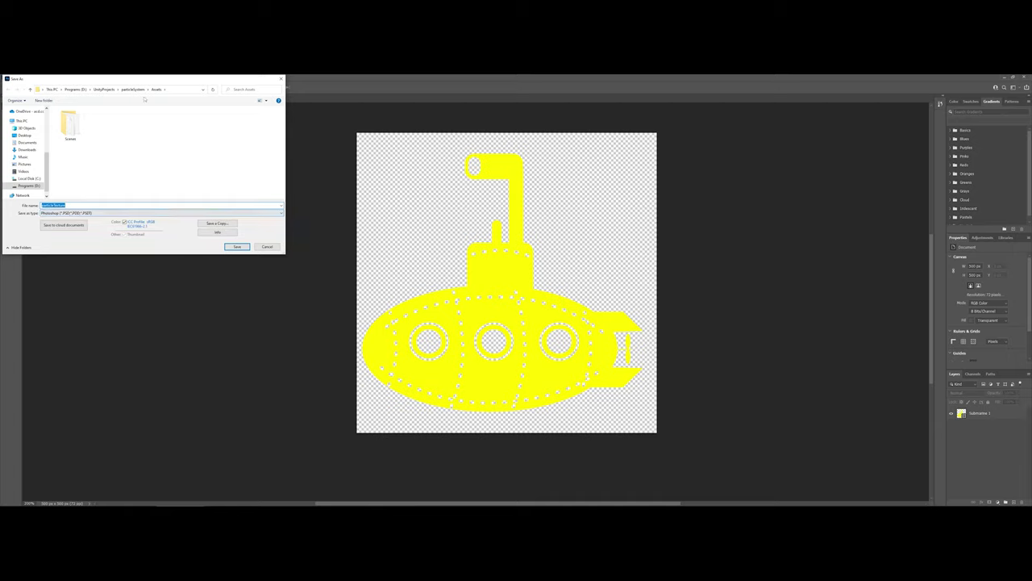
left_click(61, 204)
type("_Working")
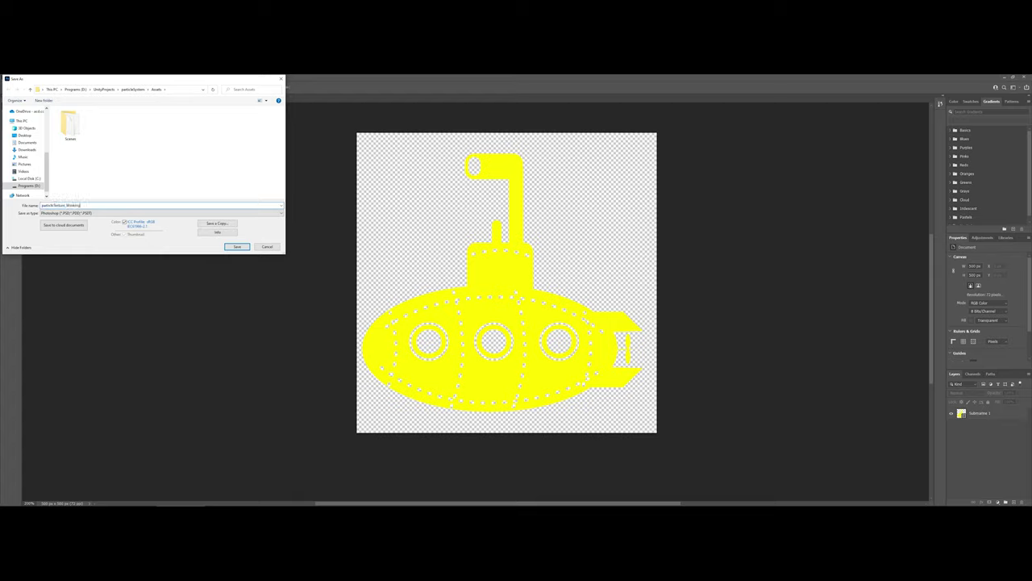
key("Return")
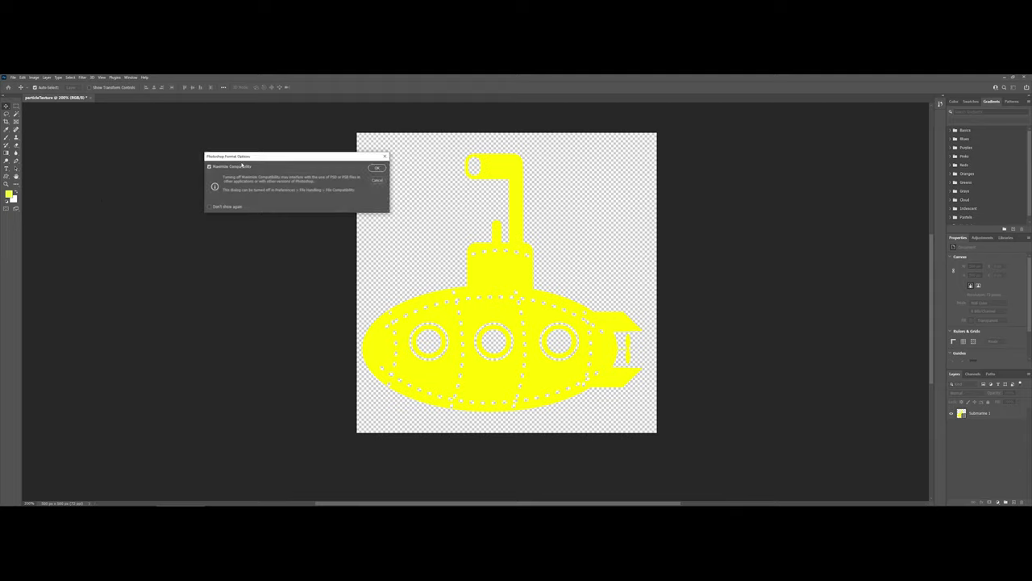
left_click_drag(263, 161, 234, 272)
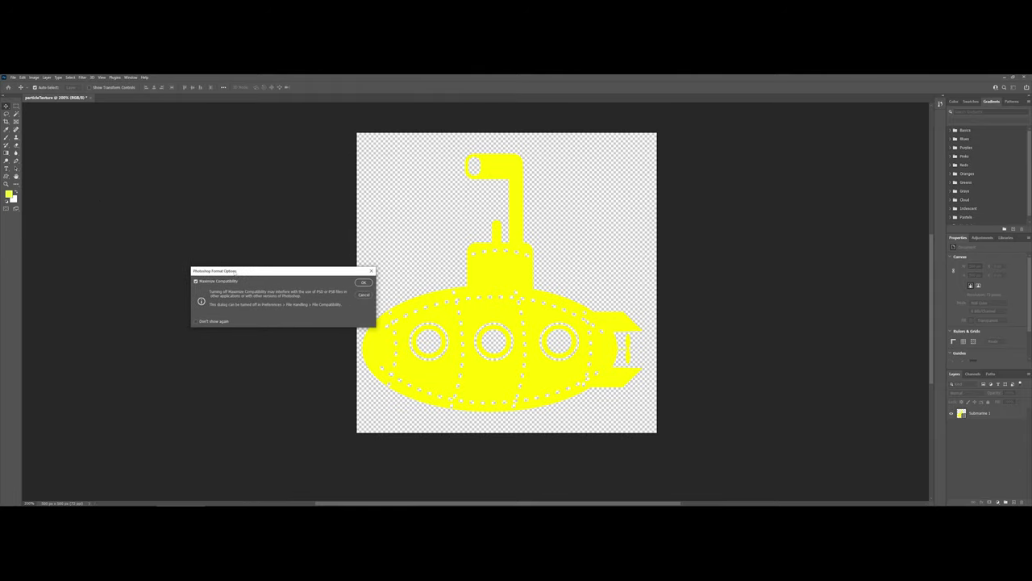
left_click(364, 283)
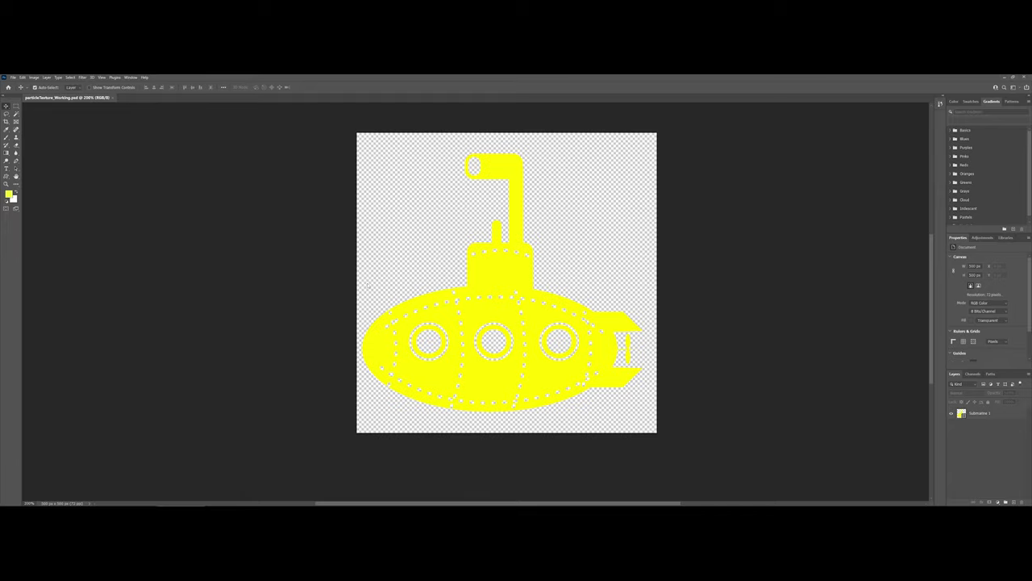